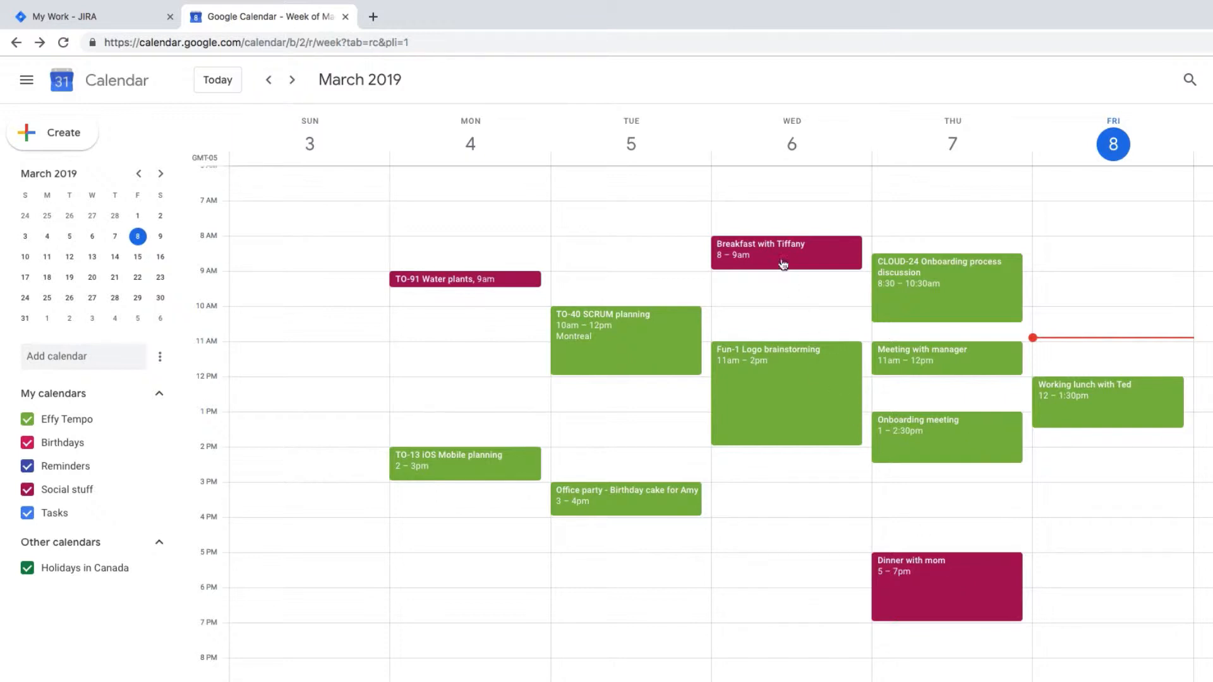
- Hide the Social stuff calendar's events, then show them again
{"action": "left_click", "coordinate": [27, 490]}
{"action": "left_click", "coordinate": [27, 492]}
- Switch to Tempo My Work, review its View options and the installed Apps page
{"action": "left_click", "coordinate": [130, 17]}
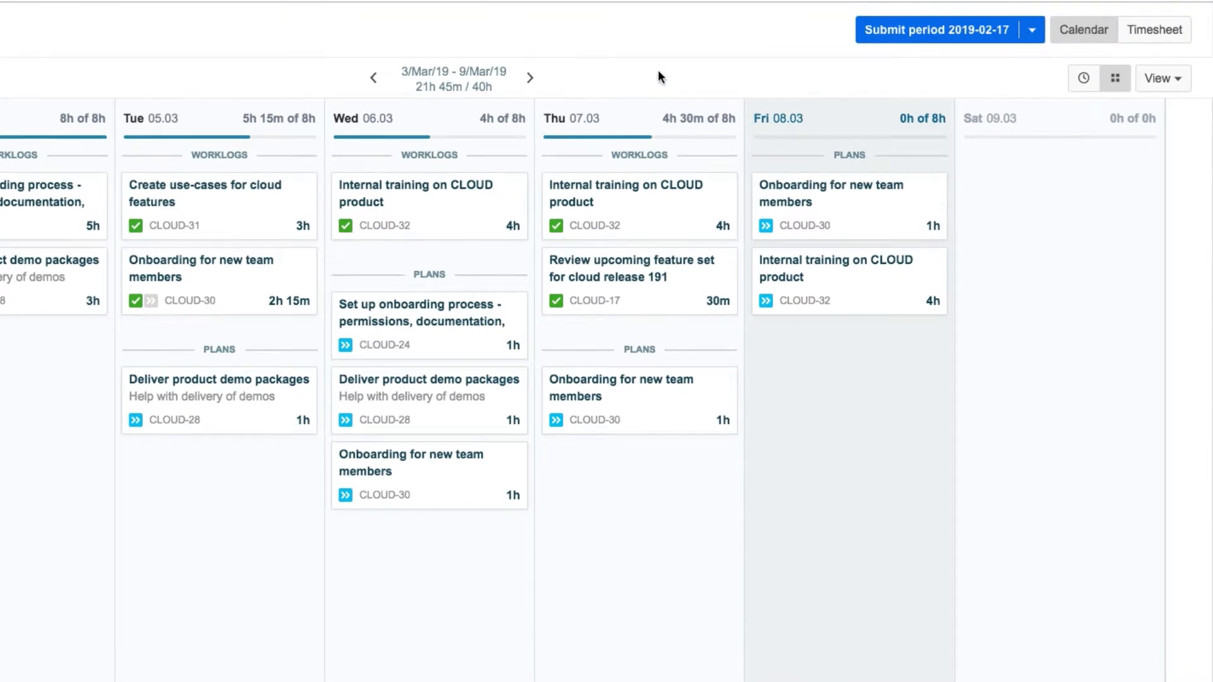
{"action": "left_click", "coordinate": [1160, 80]}
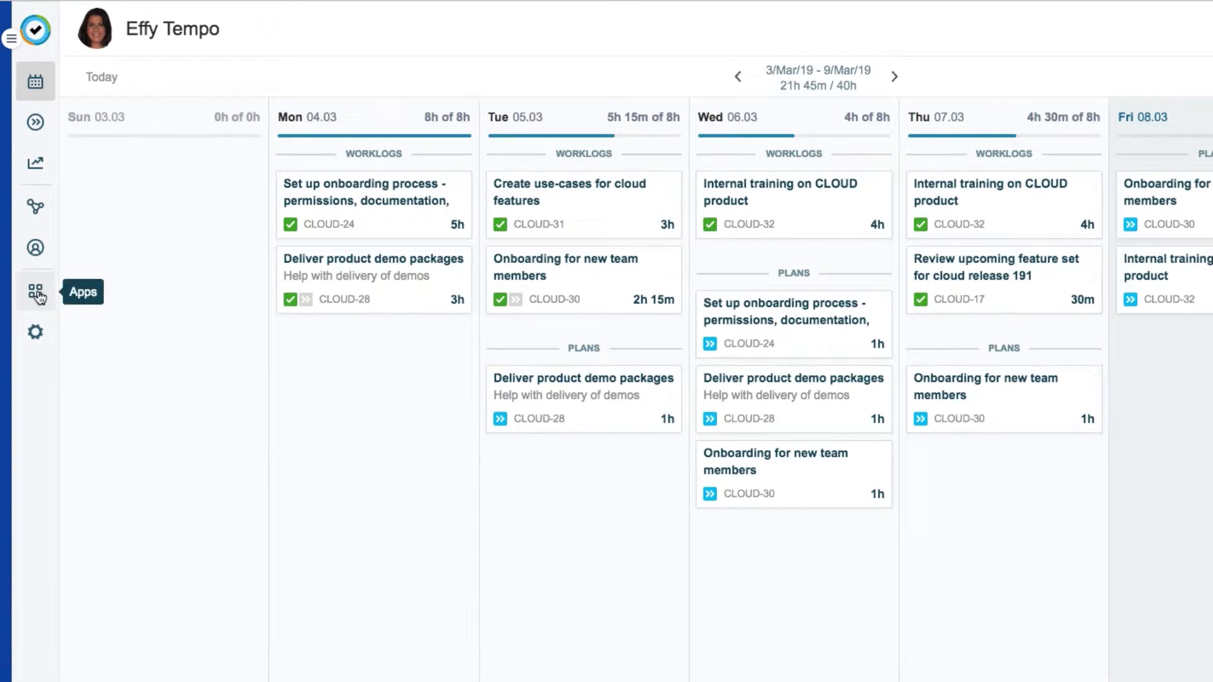
{"action": "left_click", "coordinate": [36, 292]}
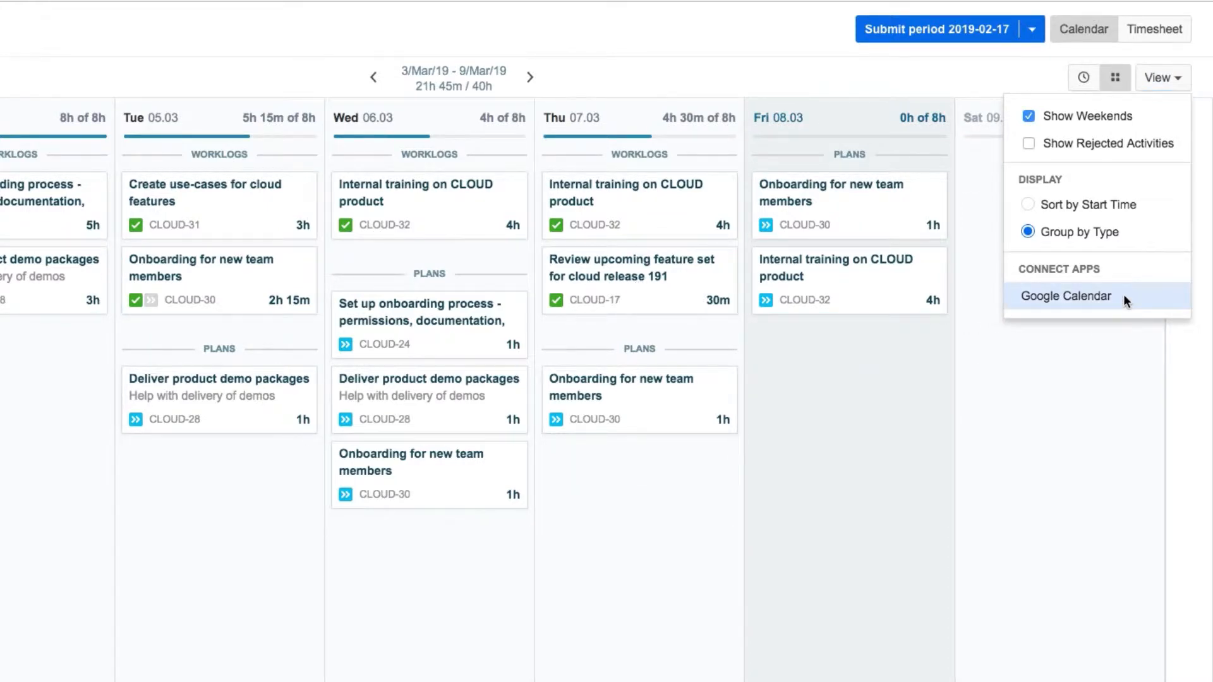
- Sign in with the demo Google account, allow calendar access, and pick the account's main calendar over Social stuff
{"action": "left_click", "coordinate": [1123, 294]}
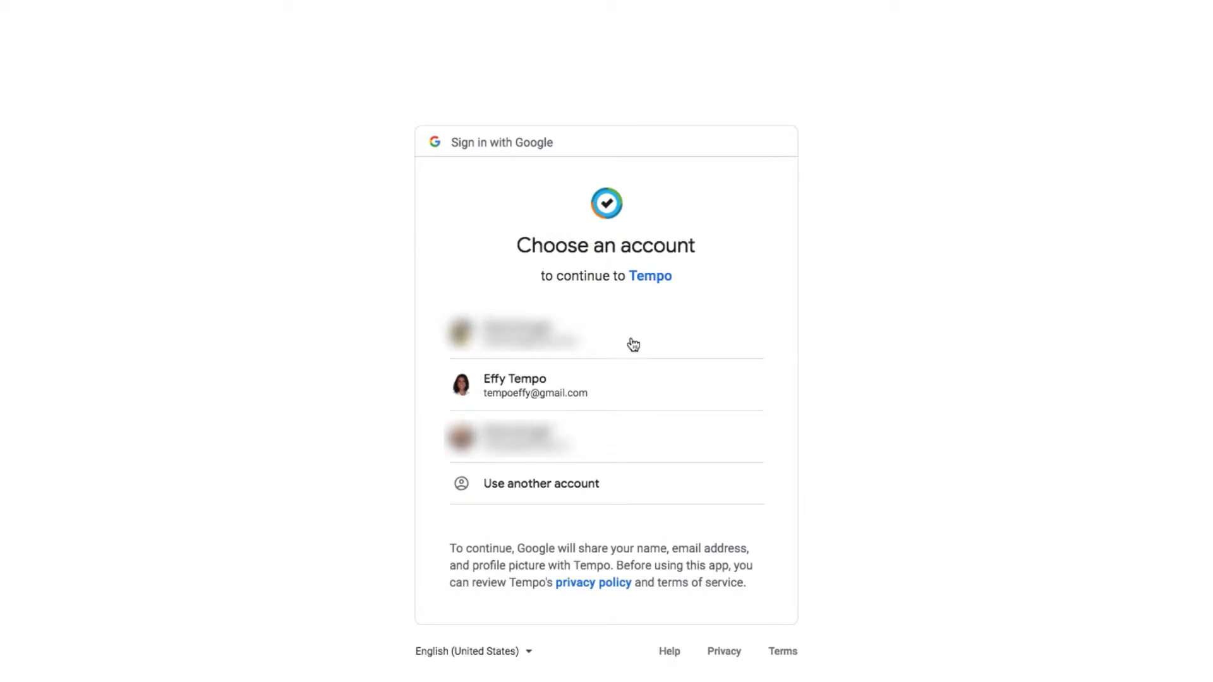
{"action": "left_click", "coordinate": [617, 392]}
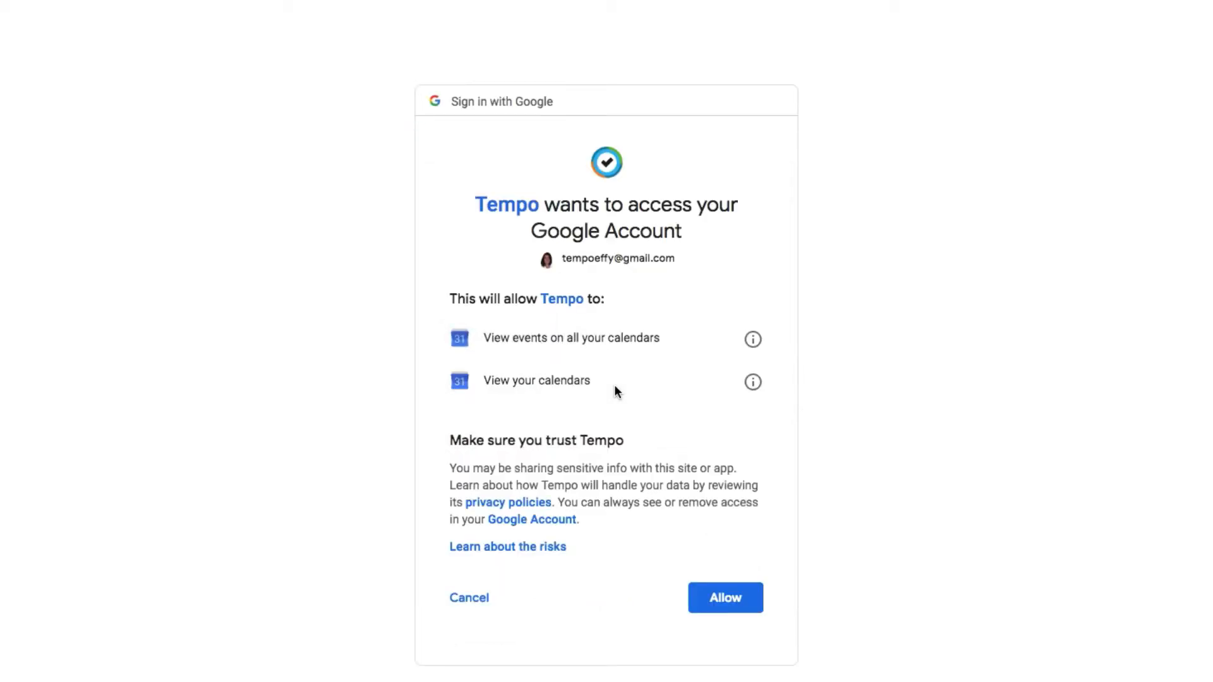
{"action": "left_click", "coordinate": [722, 599]}
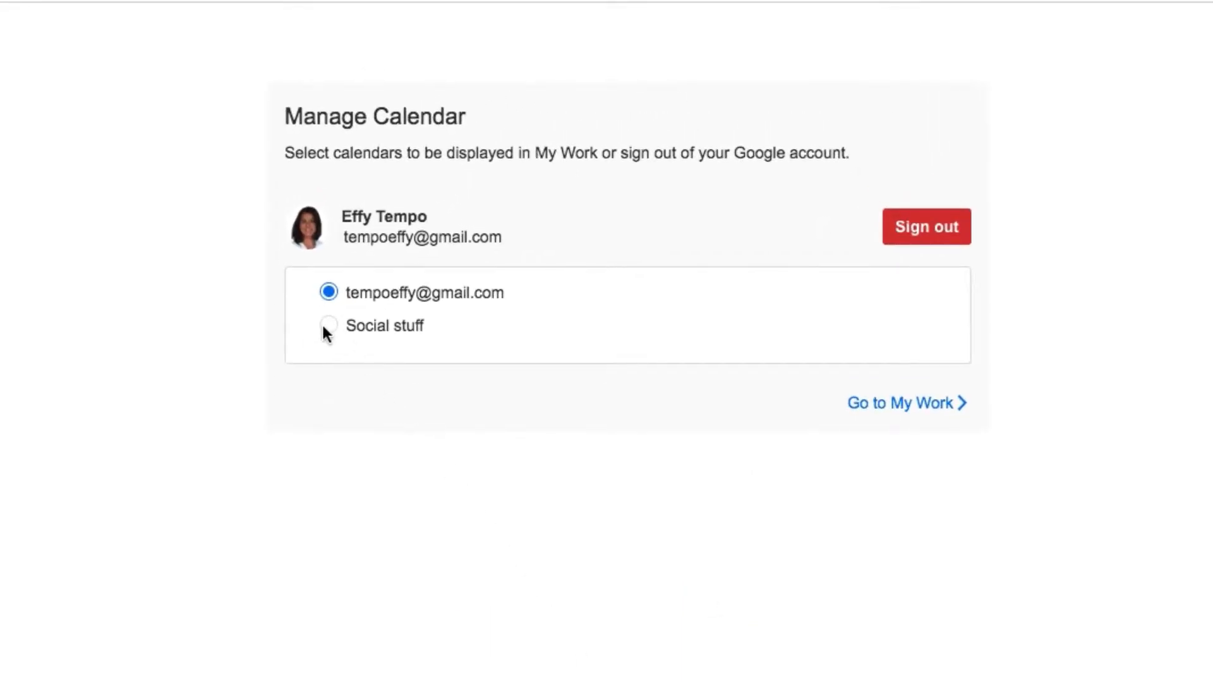
{"action": "left_click", "coordinate": [329, 325]}
{"action": "left_click", "coordinate": [329, 293]}
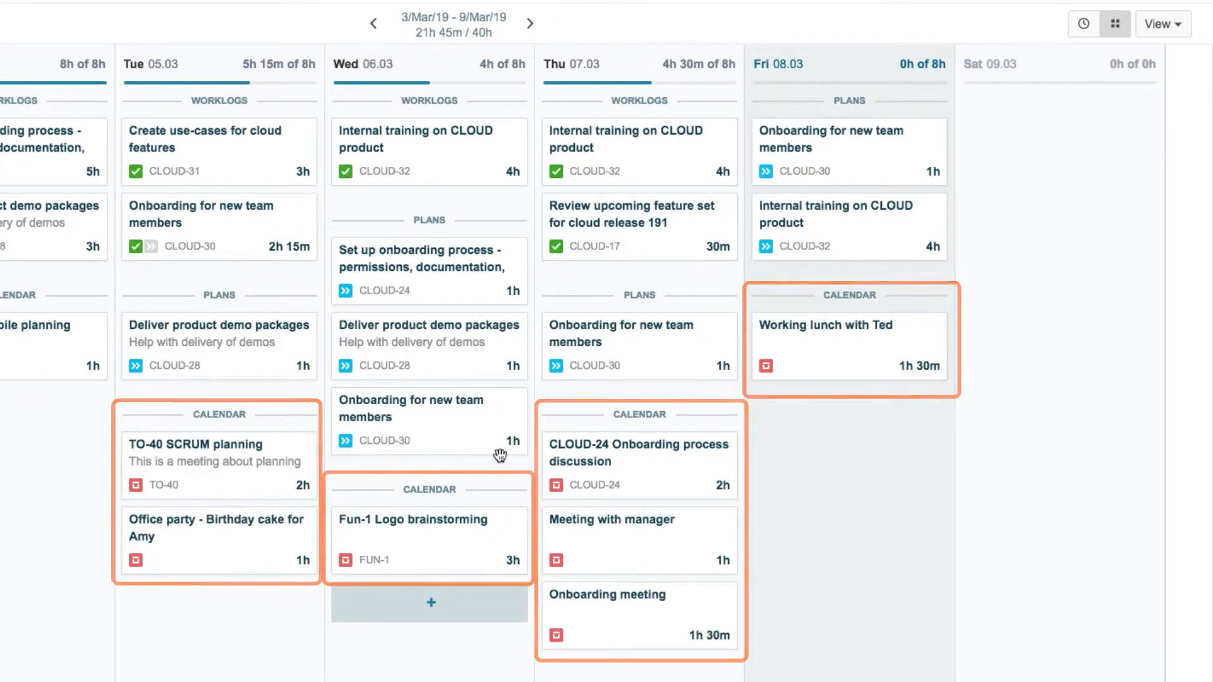
- Try sorting the day's cards by start time, then keep them grouped by type
{"action": "left_click", "coordinate": [1160, 23]}
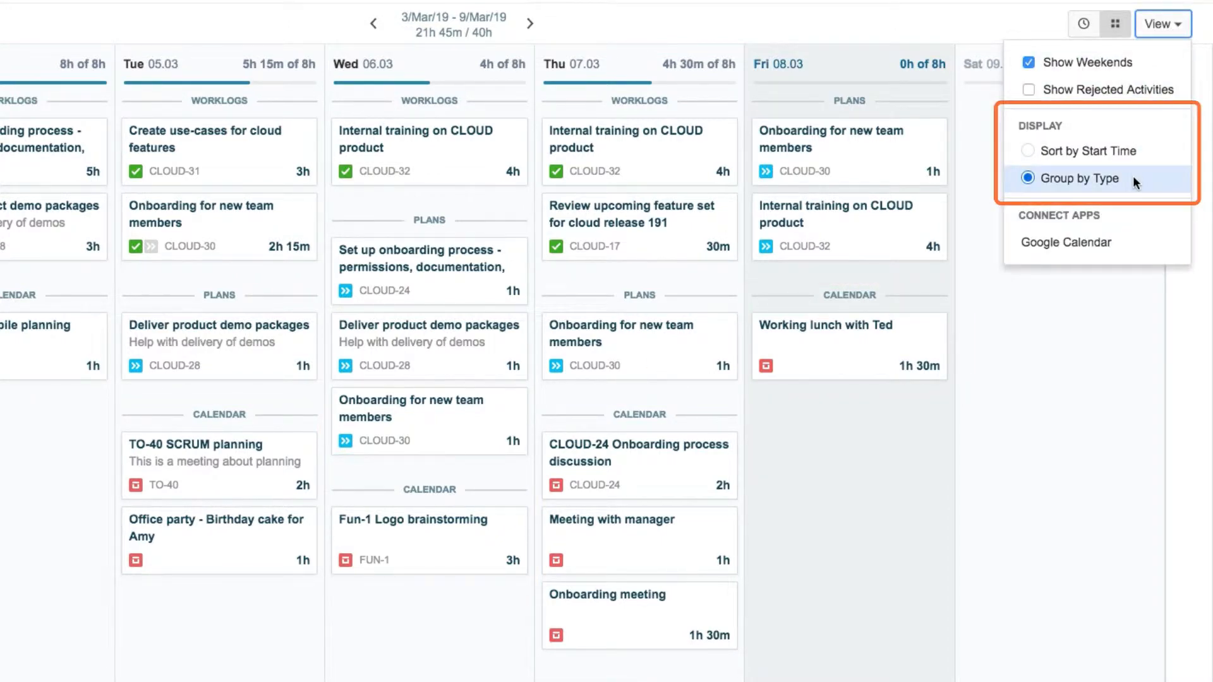
{"action": "left_click", "coordinate": [1027, 150]}
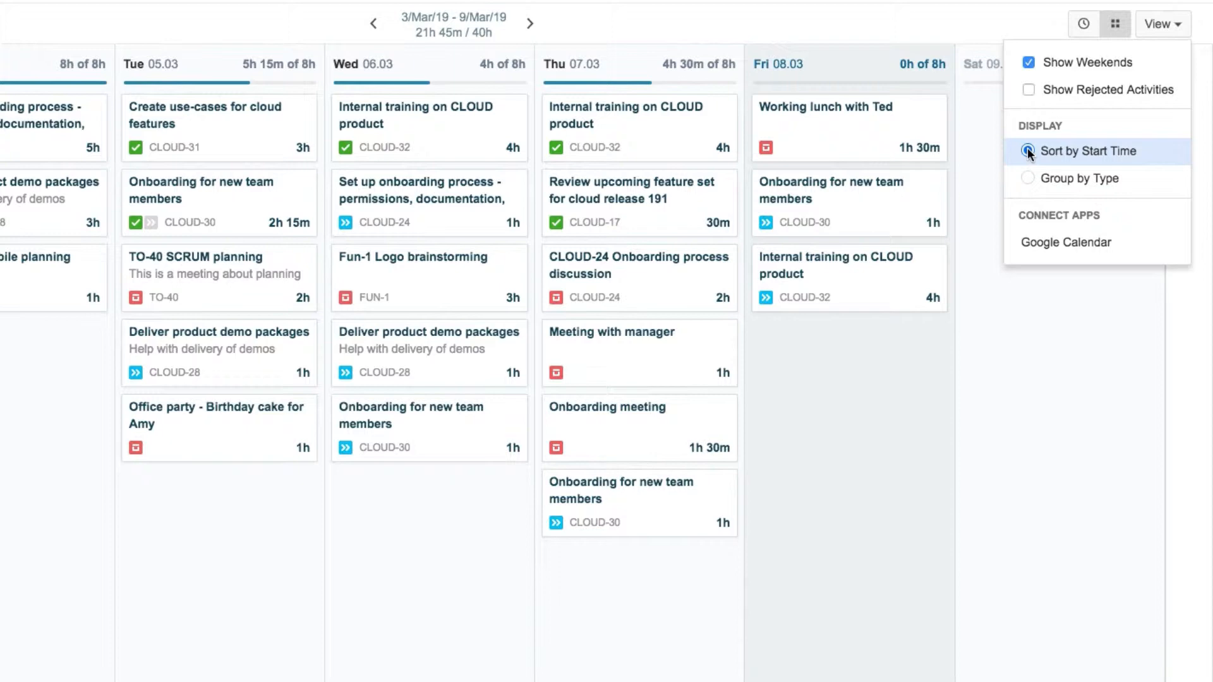
{"action": "left_click", "coordinate": [1029, 179]}
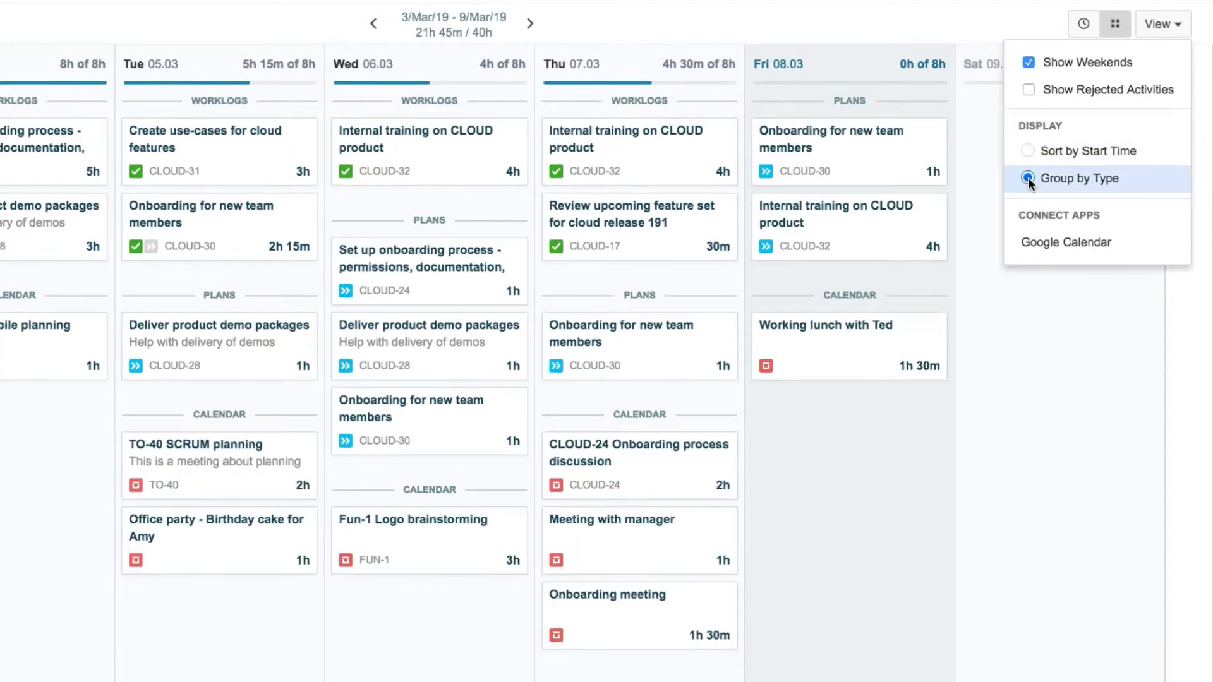
{"action": "left_click", "coordinate": [986, 277]}
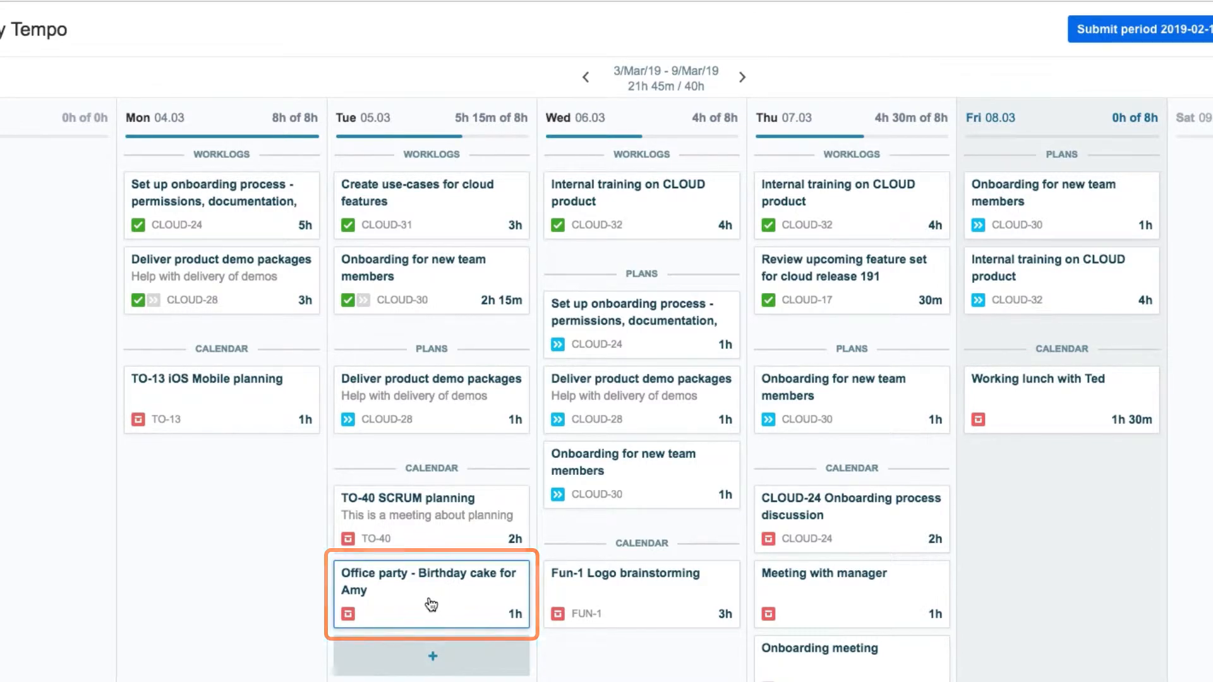
- Log the Office party event as a worklog on IT-6 Company social activities
{"action": "left_click", "coordinate": [431, 597]}
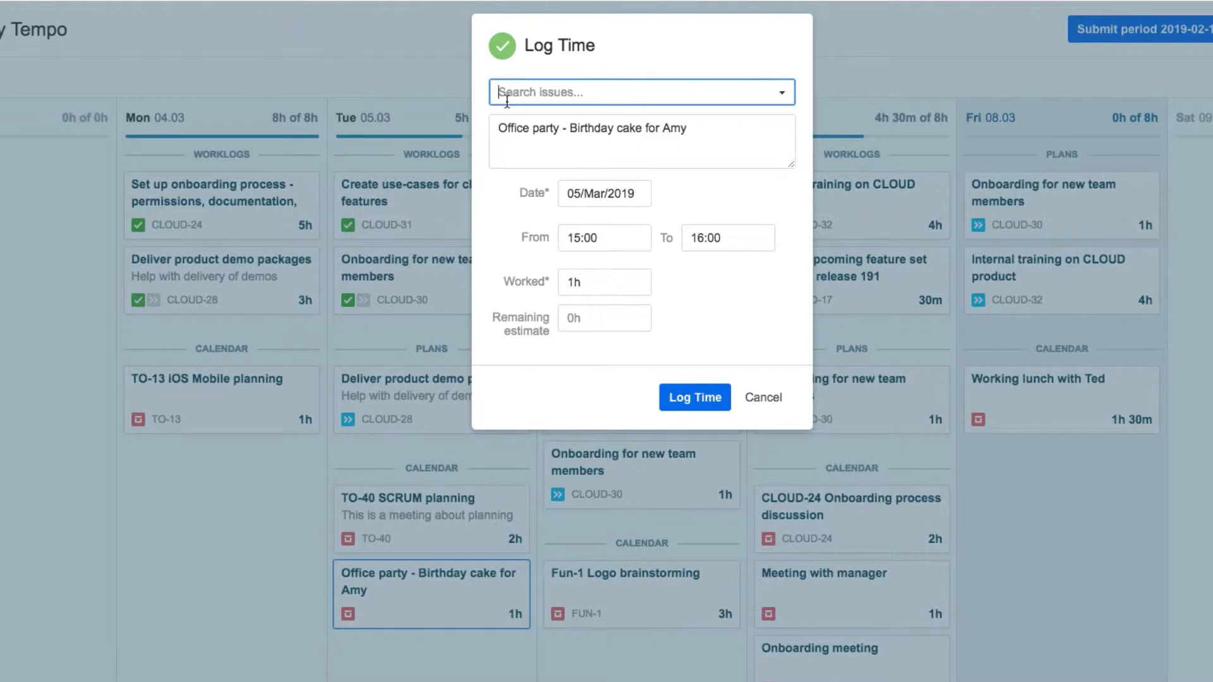
{"action": "type", "text": "IT-"}
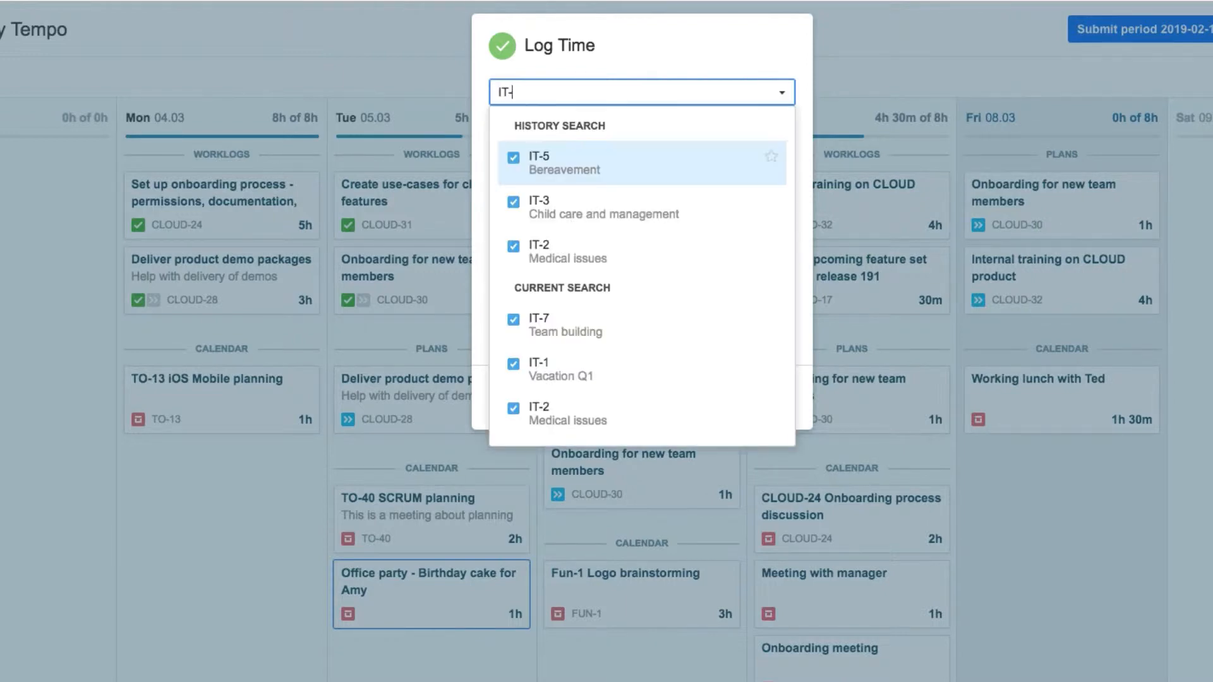
{"action": "type", "text": "6"}
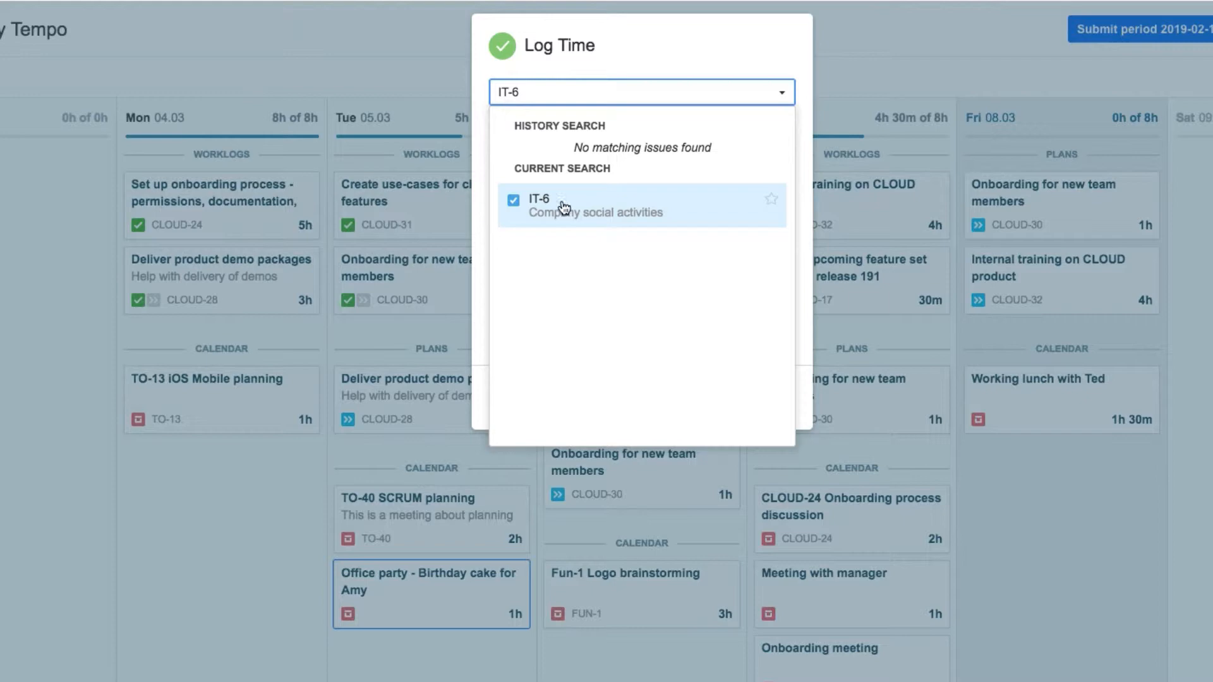
{"action": "left_click", "coordinate": [565, 204]}
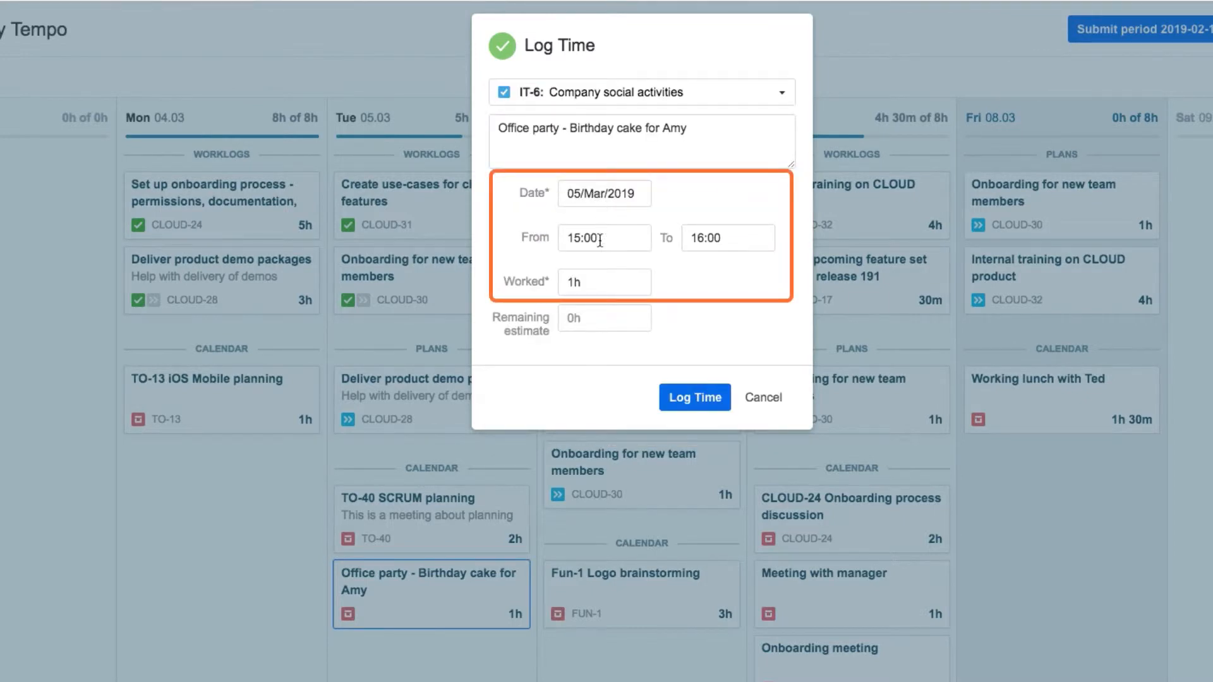
{"action": "left_click", "coordinate": [687, 398]}
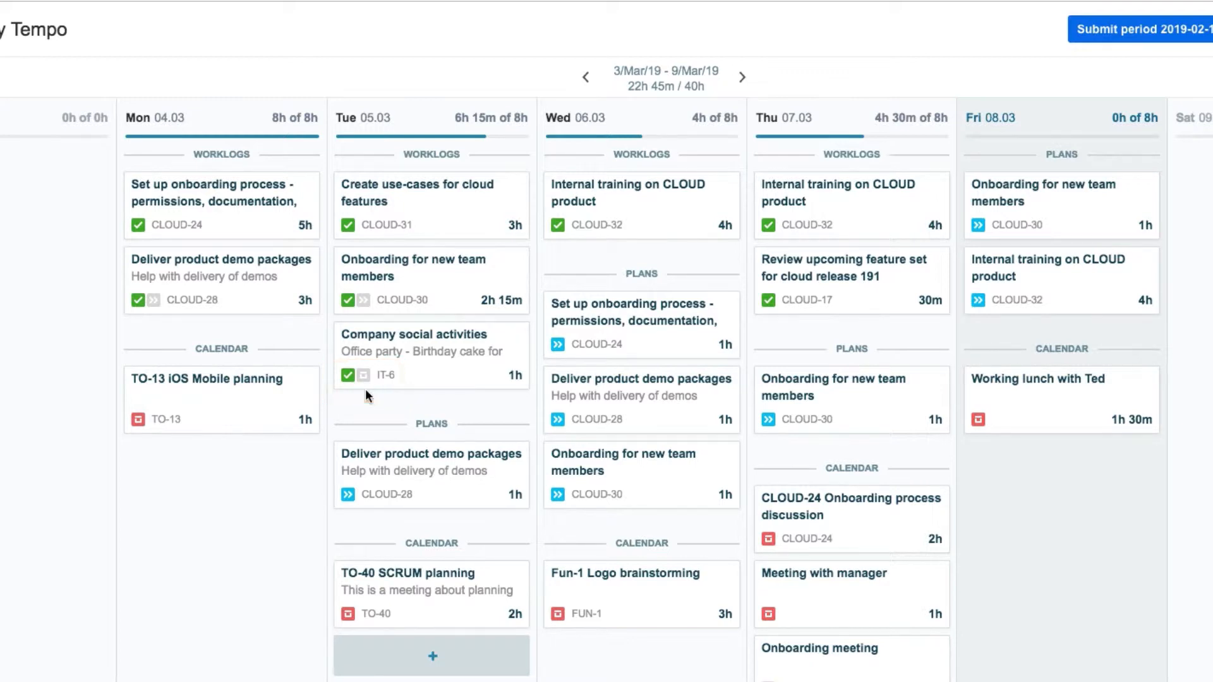
{"action": "mouse_move", "coordinate": [432, 355]}
{"action": "left_click", "coordinate": [525, 326]}
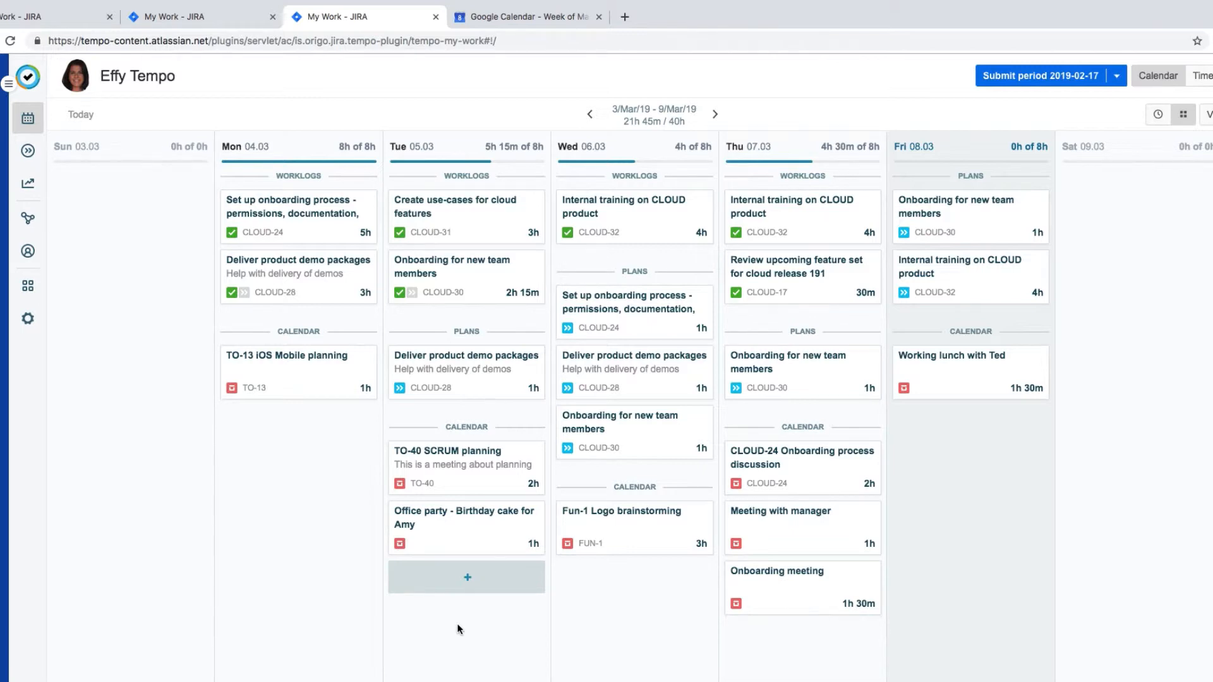
- Inspect the CLOUD-24 Onboarding process discussion event and highlight its issue key
{"action": "left_click", "coordinate": [535, 17]}
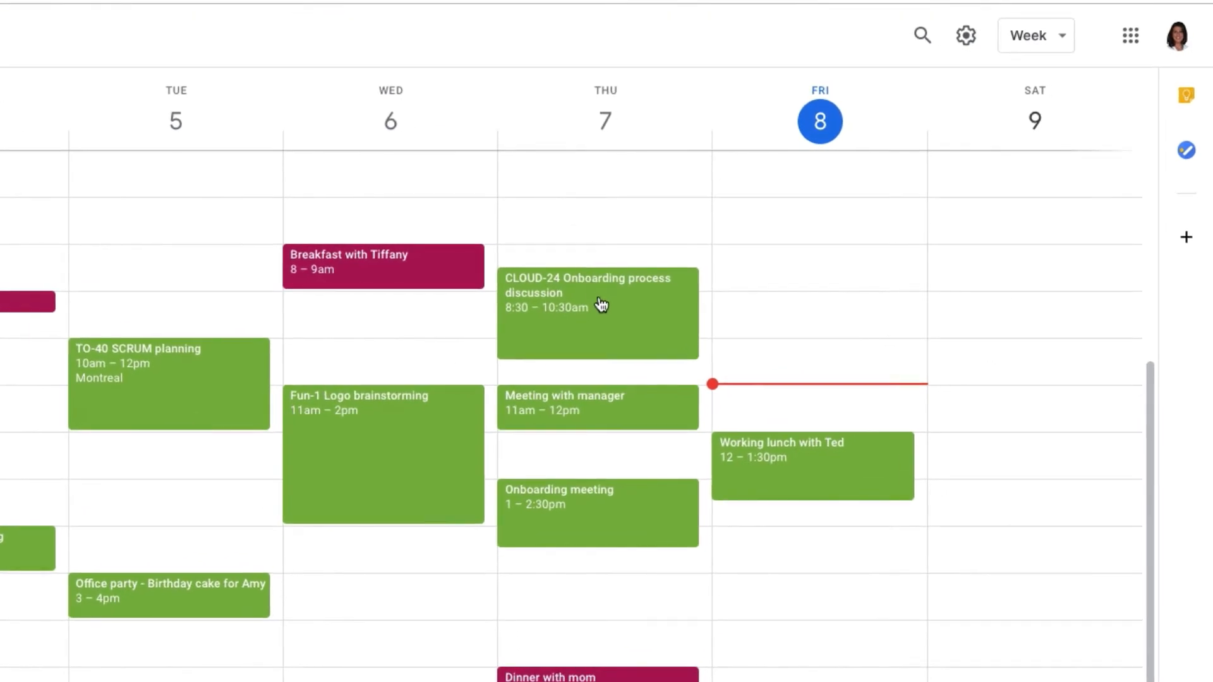
{"action": "left_click", "coordinate": [611, 313]}
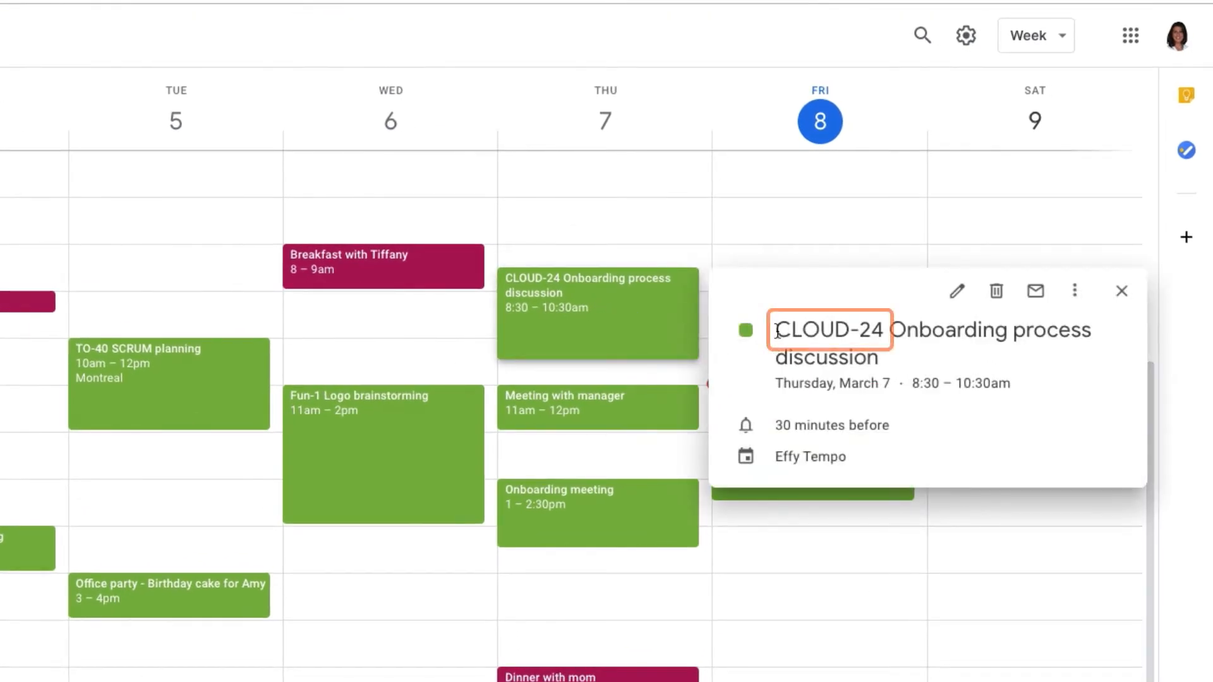
{"action": "left_click_drag", "start_coordinate": [775, 330], "coordinate": [887, 332]}
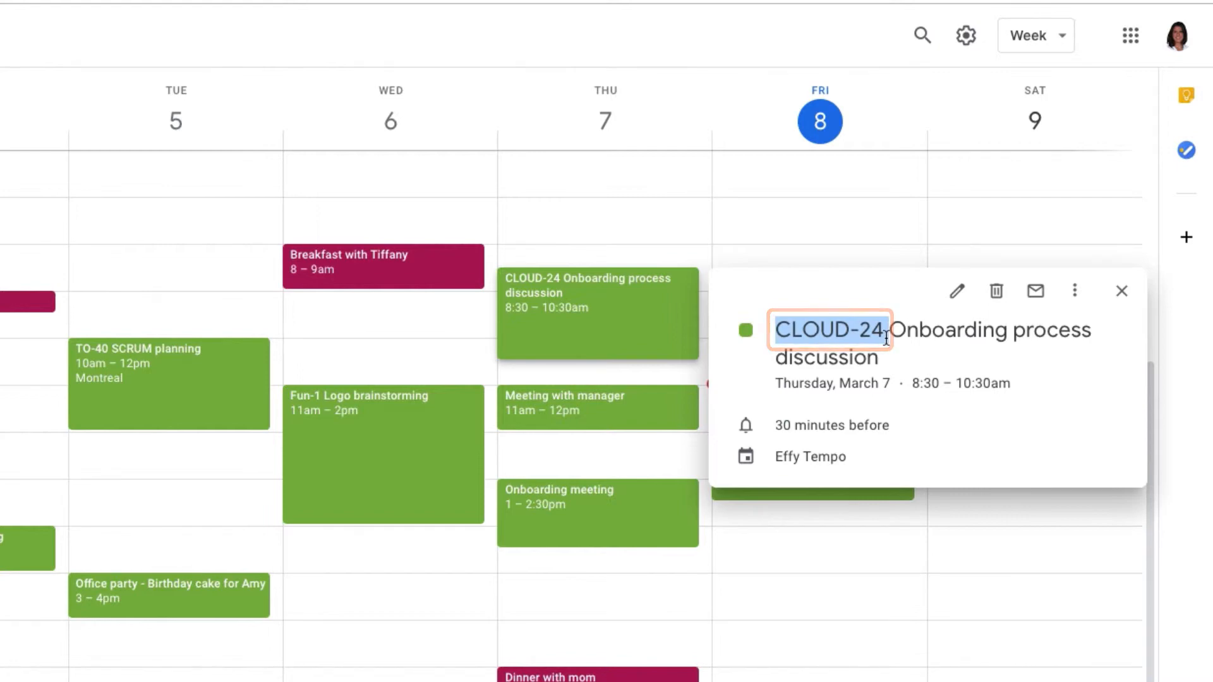
{"action": "left_click", "coordinate": [829, 205]}
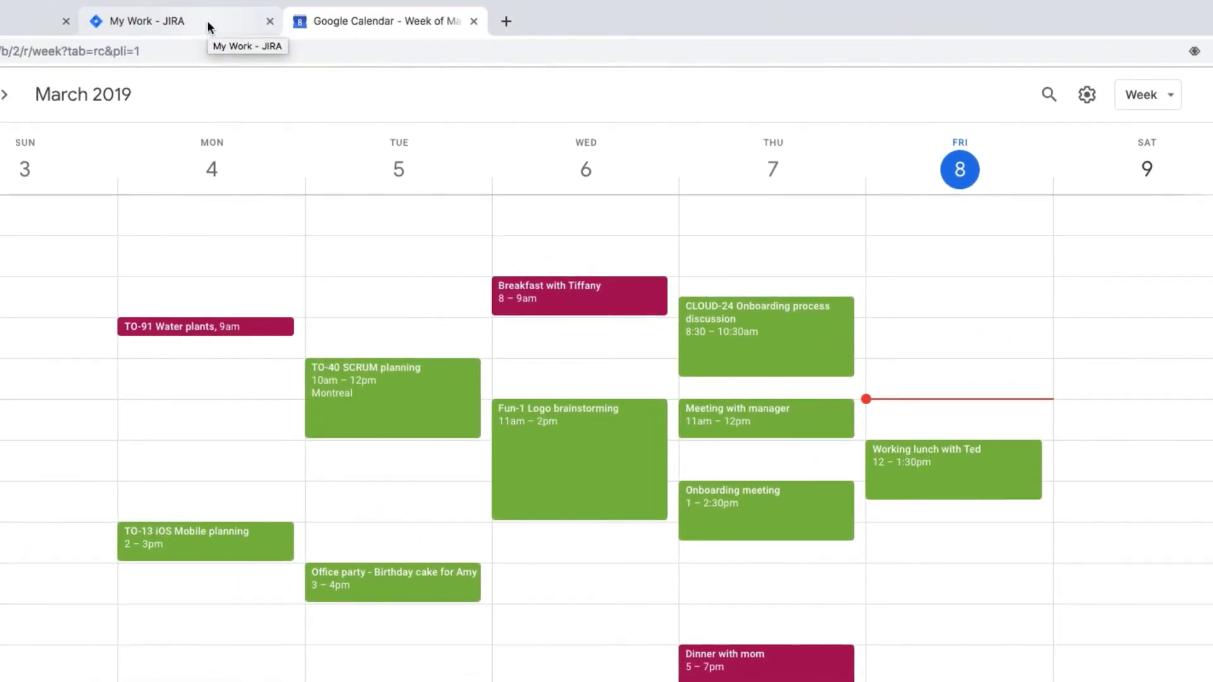
- Log the CLOUD-24 discussion card as a 2h worklog with the description changed to 'Talk with Amy'
{"action": "left_click", "coordinate": [208, 21]}
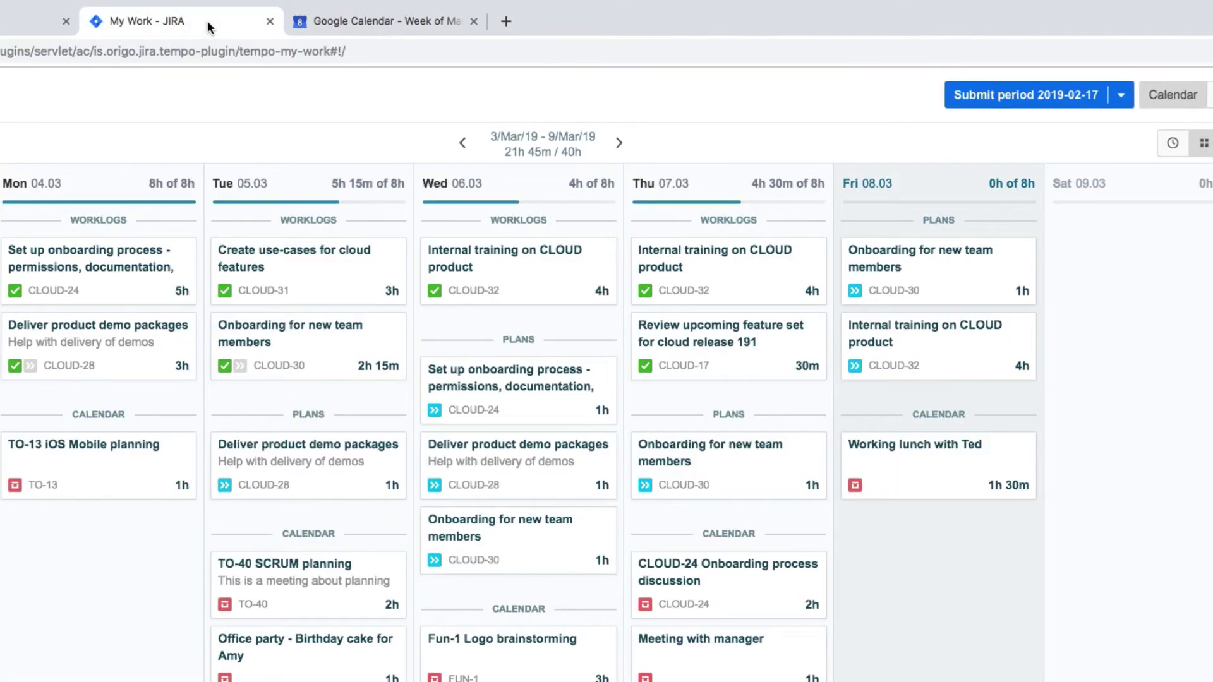
{"action": "left_click", "coordinate": [751, 588]}
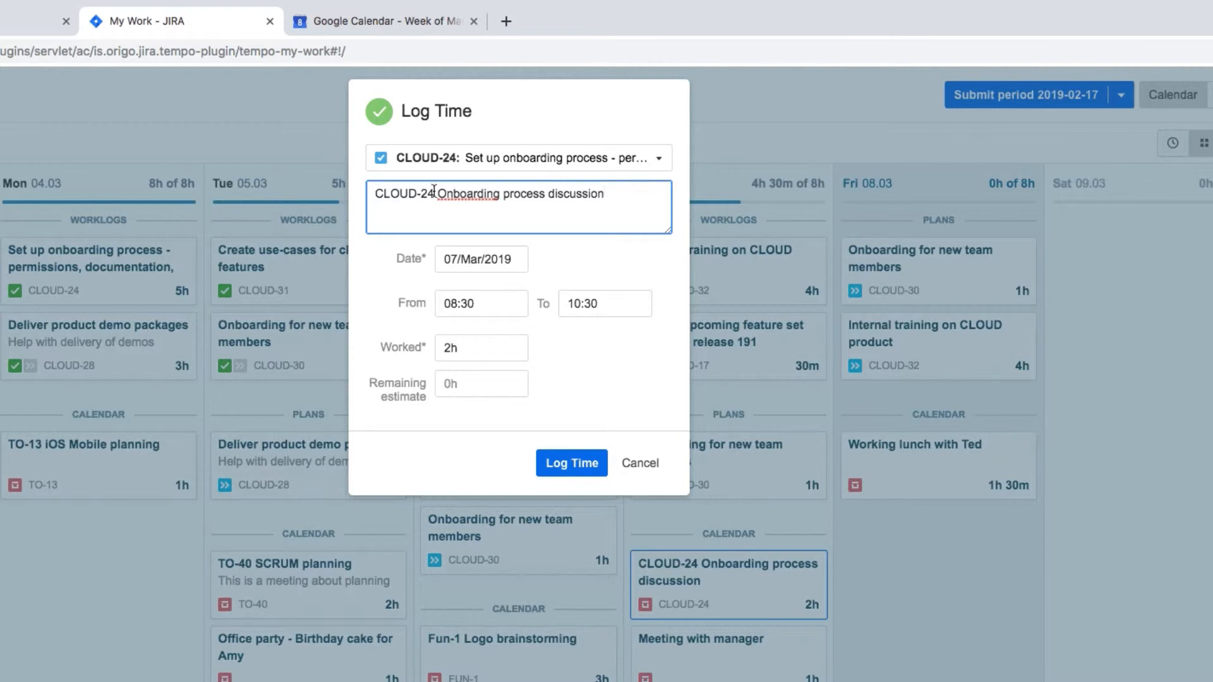
{"action": "left_click_drag", "start_coordinate": [437, 193], "coordinate": [361, 196]}
{"action": "key", "text": "BackSpace"}
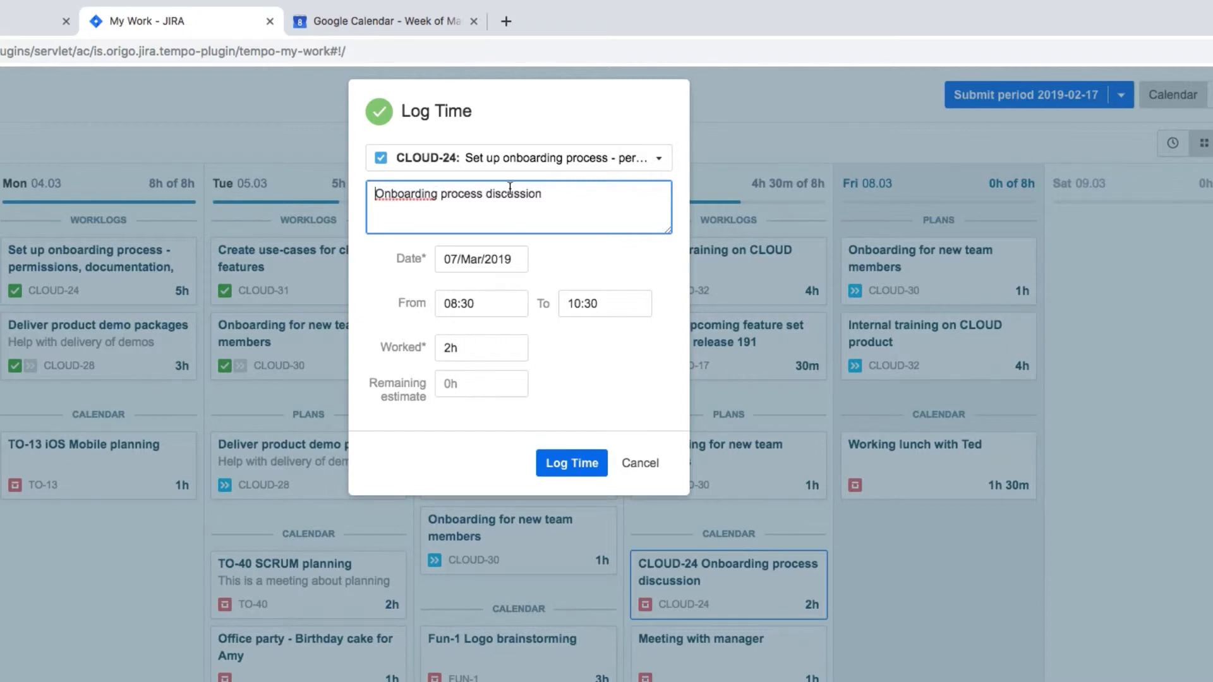
{"action": "left_click_drag", "start_coordinate": [553, 196], "coordinate": [367, 197]}
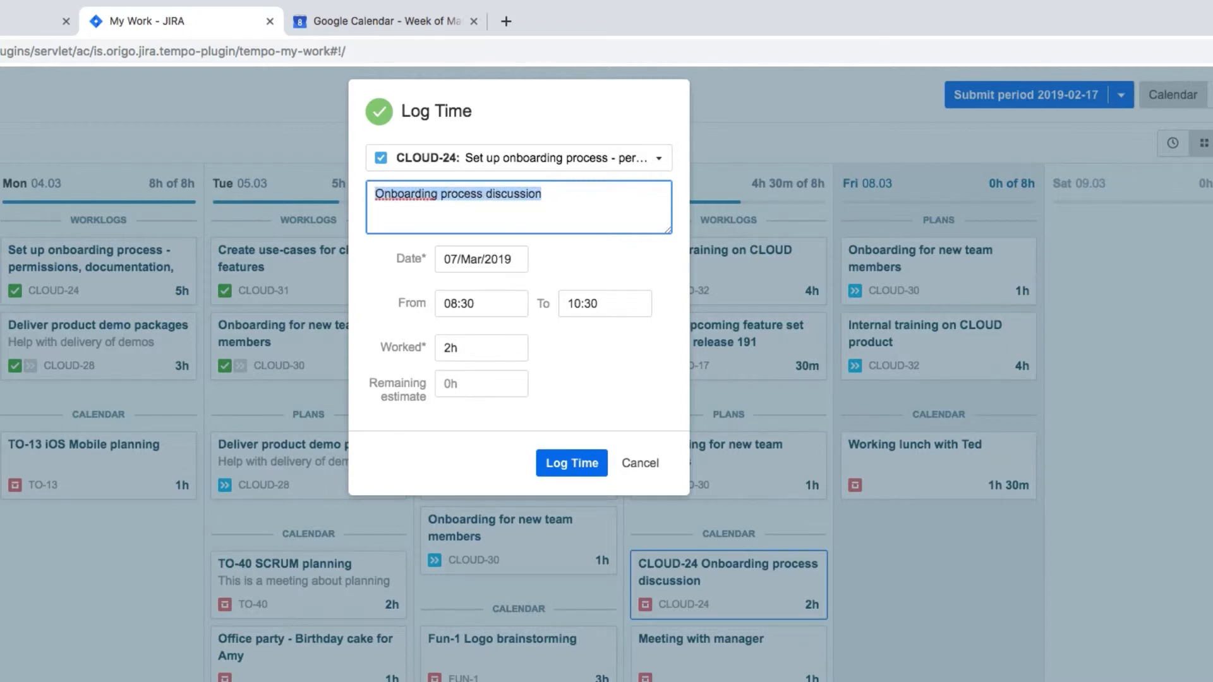
{"action": "type", "text": "Talk with Am"}
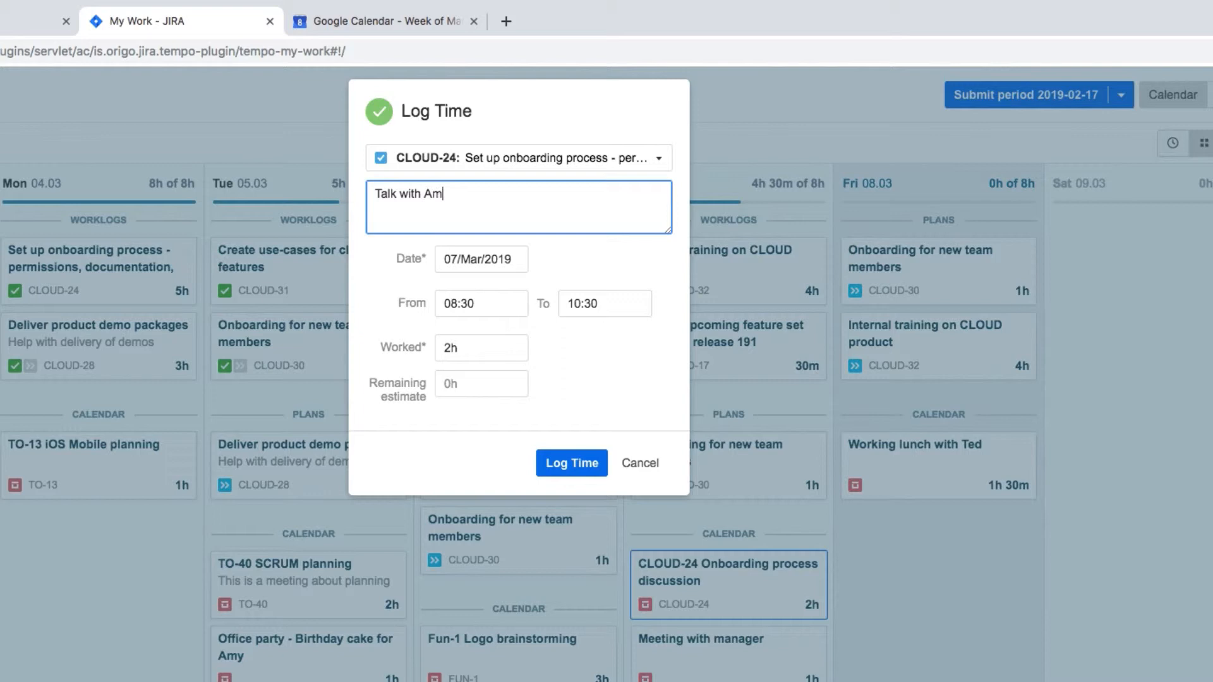
{"action": "type", "text": "y"}
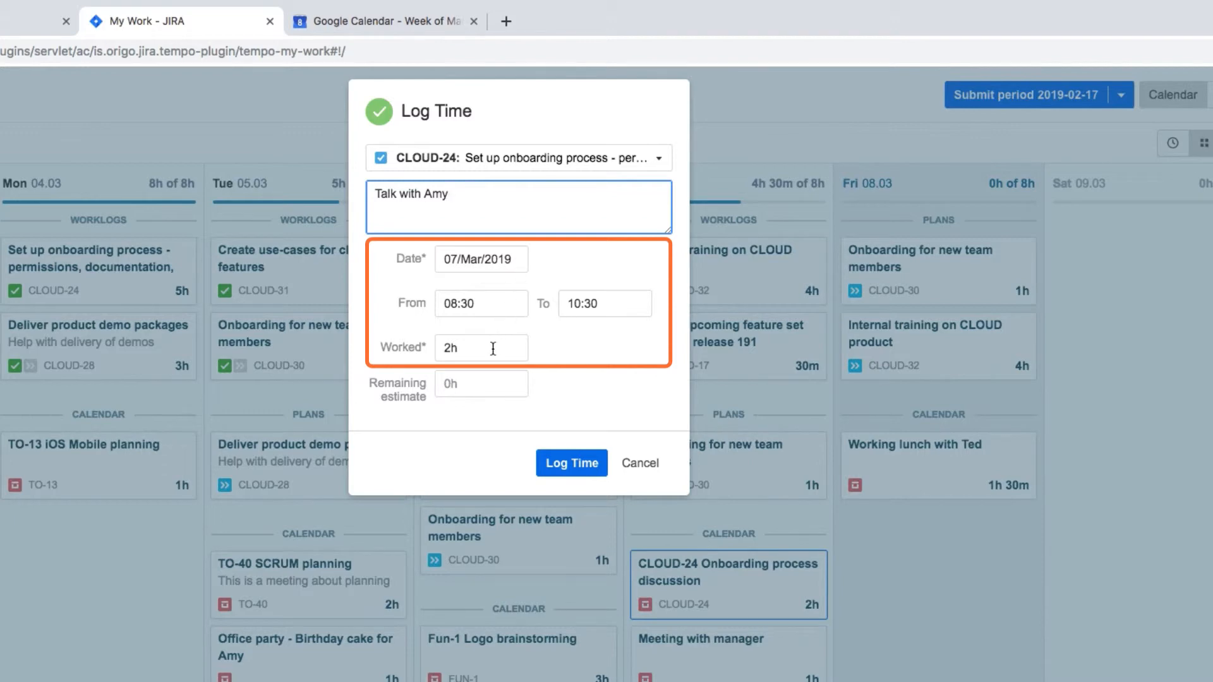
{"action": "left_click", "coordinate": [589, 468]}
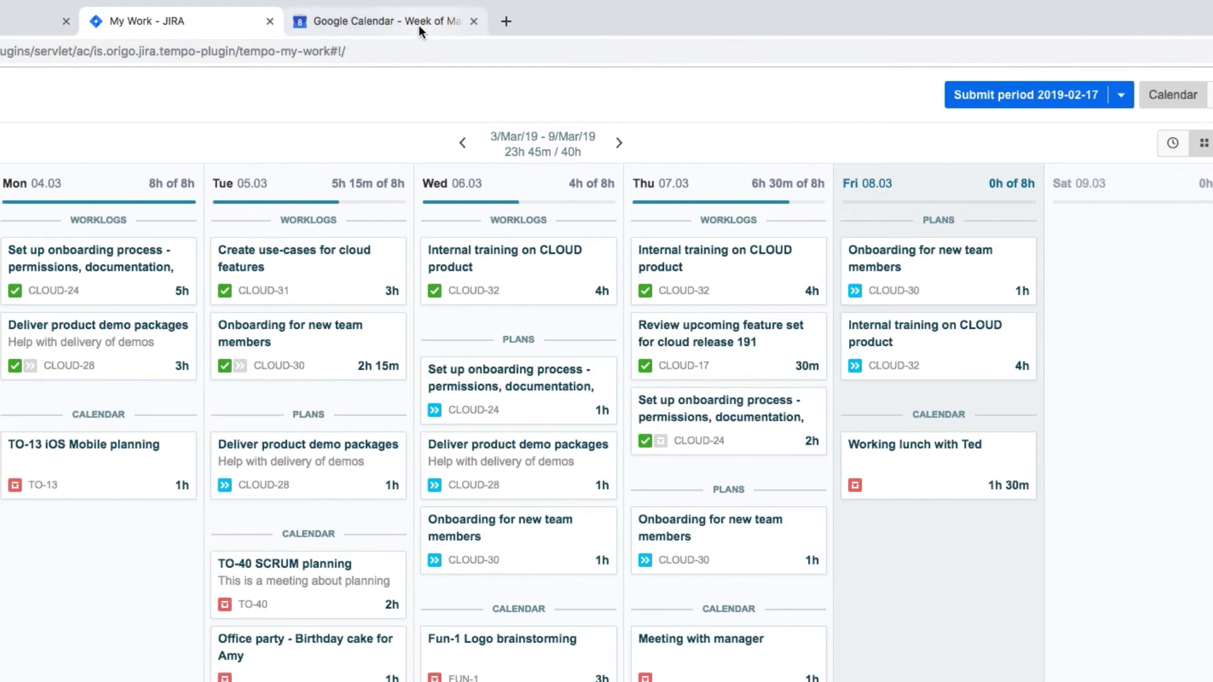
- Create a 'CLOUD-31 Meeting' event on Friday 2–3pm and return to Tempo My Work
{"action": "left_click", "coordinate": [388, 20]}
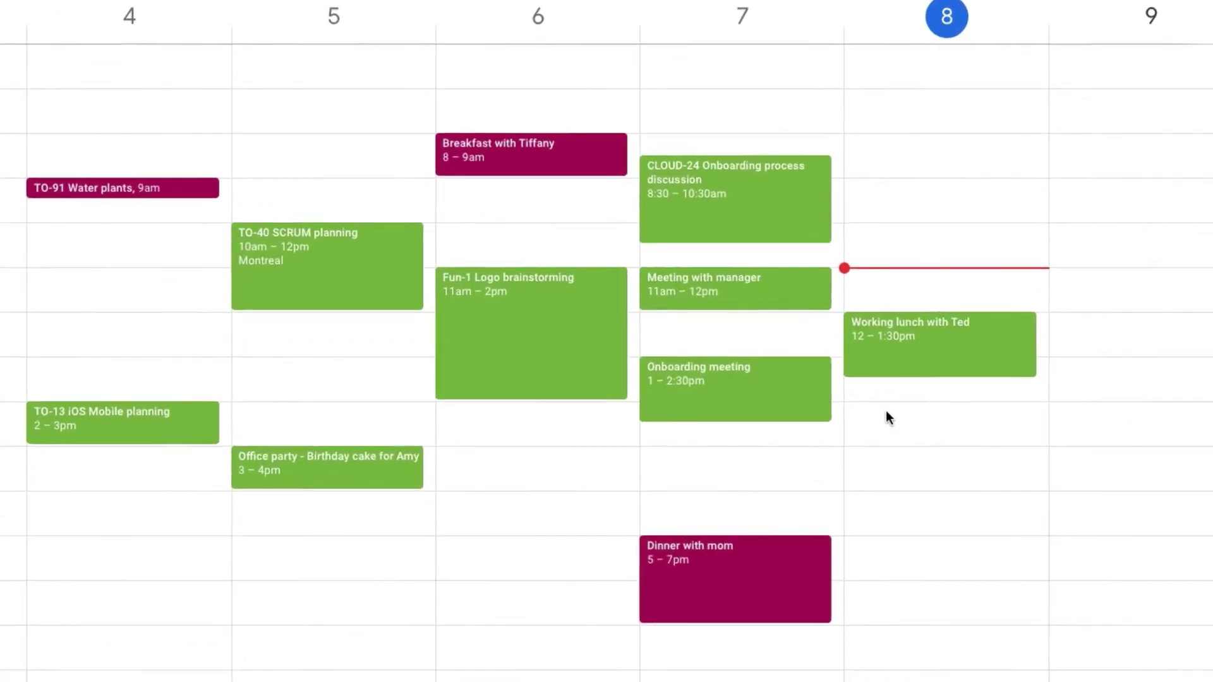
{"action": "left_click", "coordinate": [886, 410]}
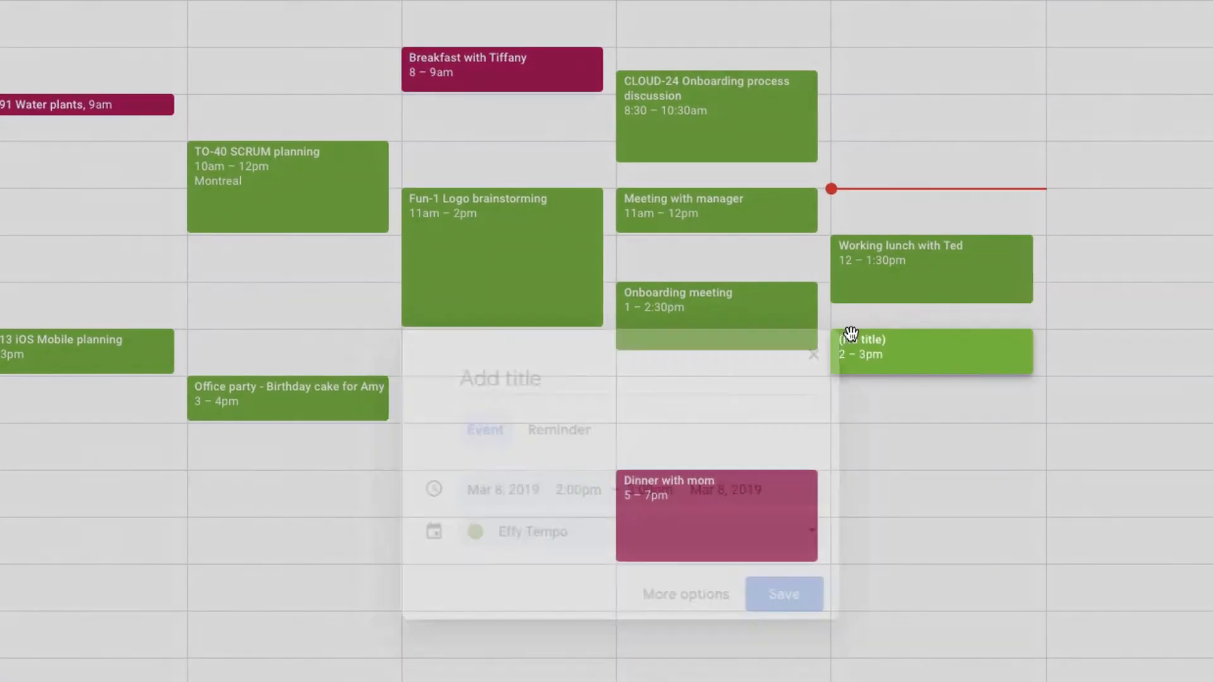
{"action": "type", "text": "CLOUD-31 Meeting"}
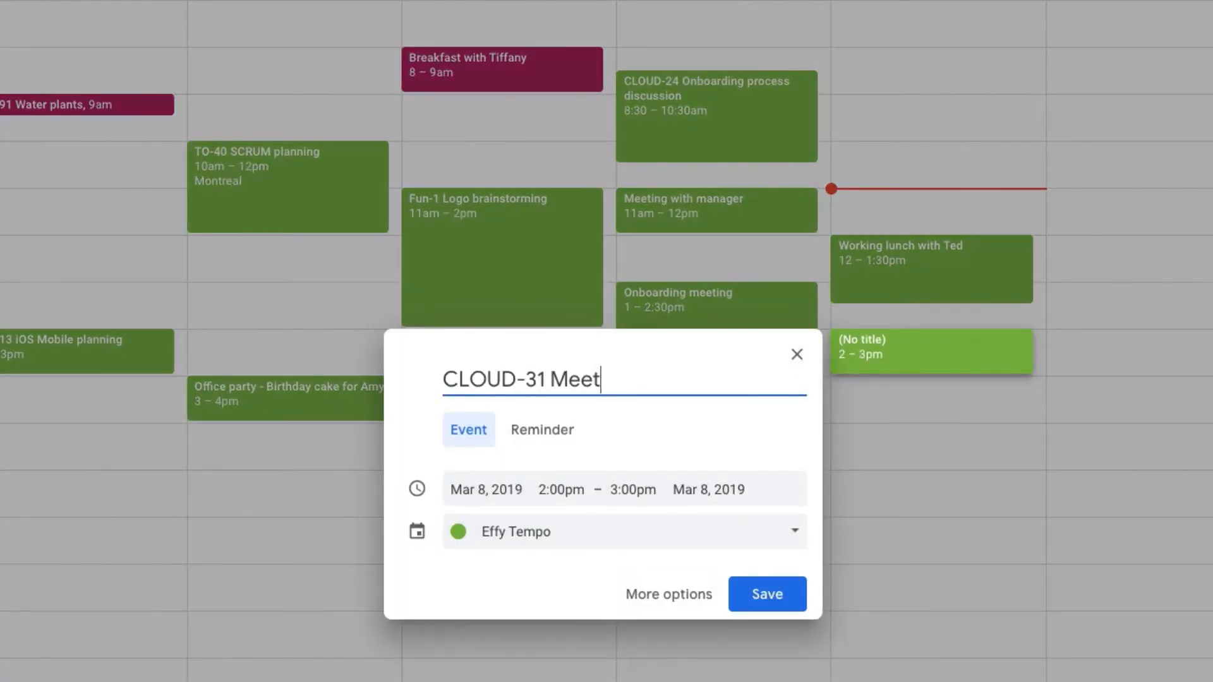
{"action": "left_click", "coordinate": [767, 594]}
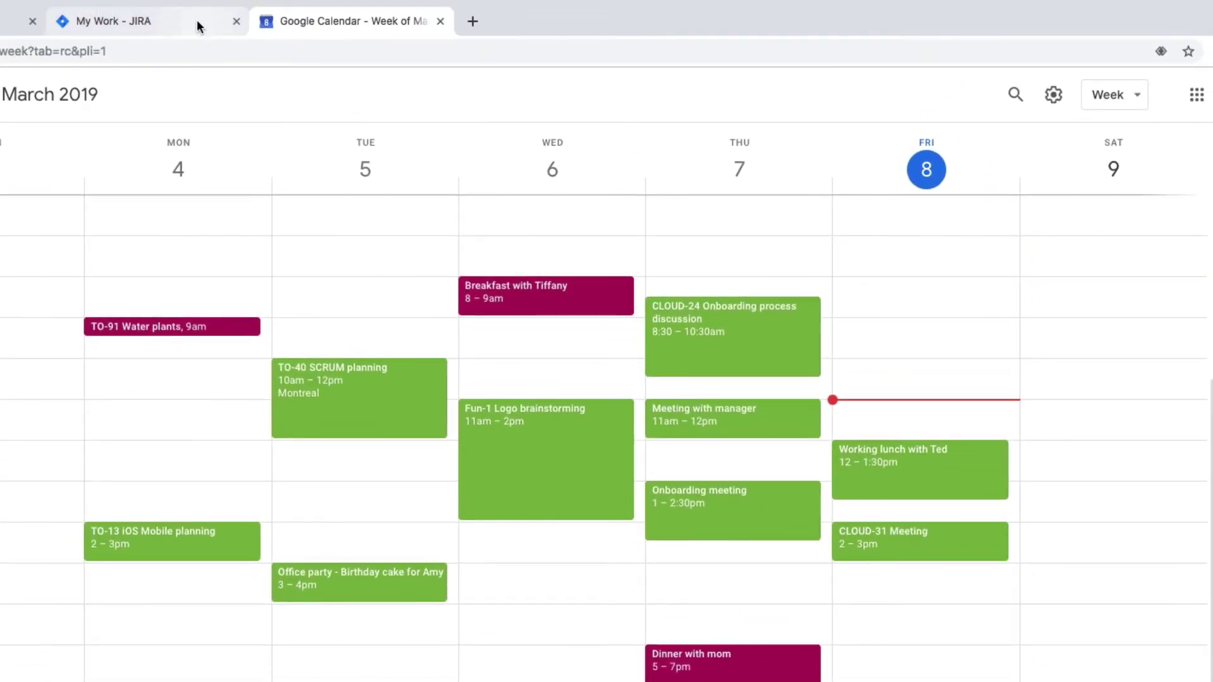
{"action": "left_click", "coordinate": [195, 21]}
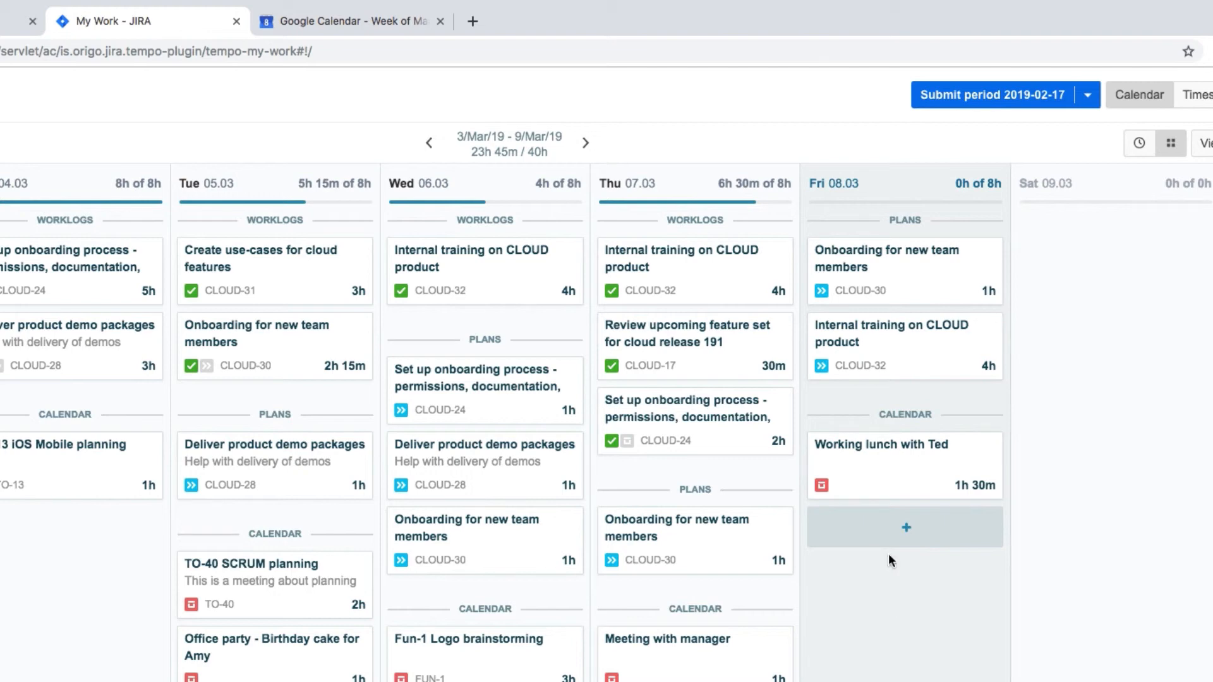
- Reload the page so the CLOUD-31 Meeting shows as a 1h card on Friday
{"action": "right_click", "coordinate": [784, 94]}
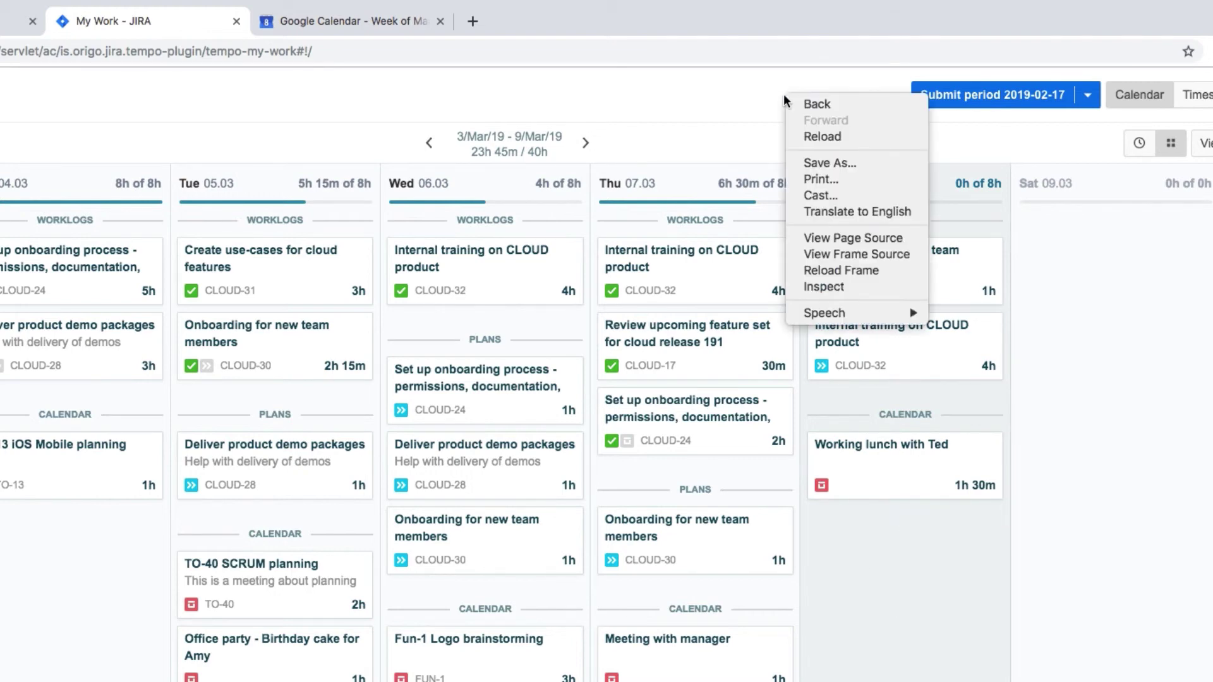
{"action": "left_click", "coordinate": [850, 137]}
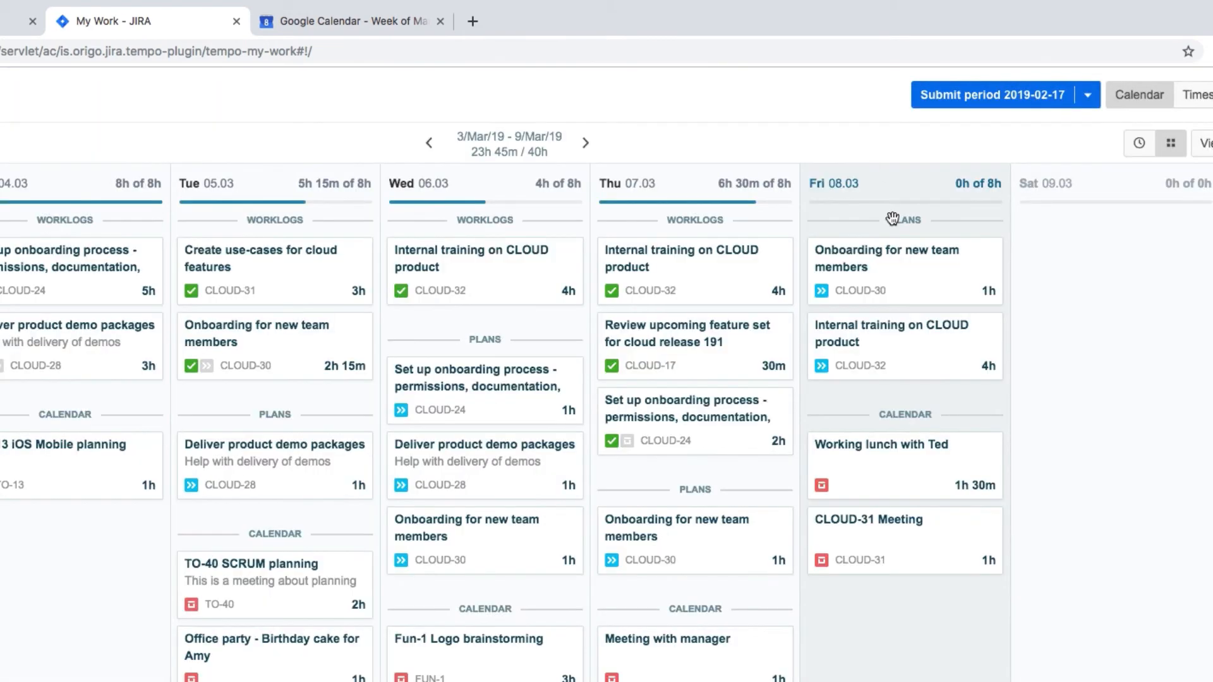